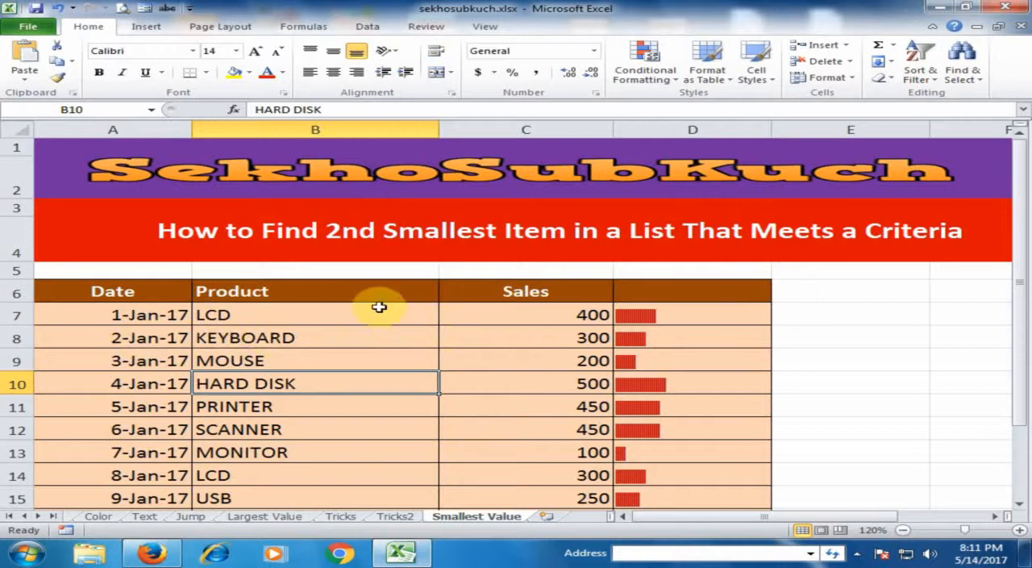
Step: Enter =SMALL(C7:C16,2) in cell C18 to calculate the second smallest sales value
scroll(382, 321, down, 2)
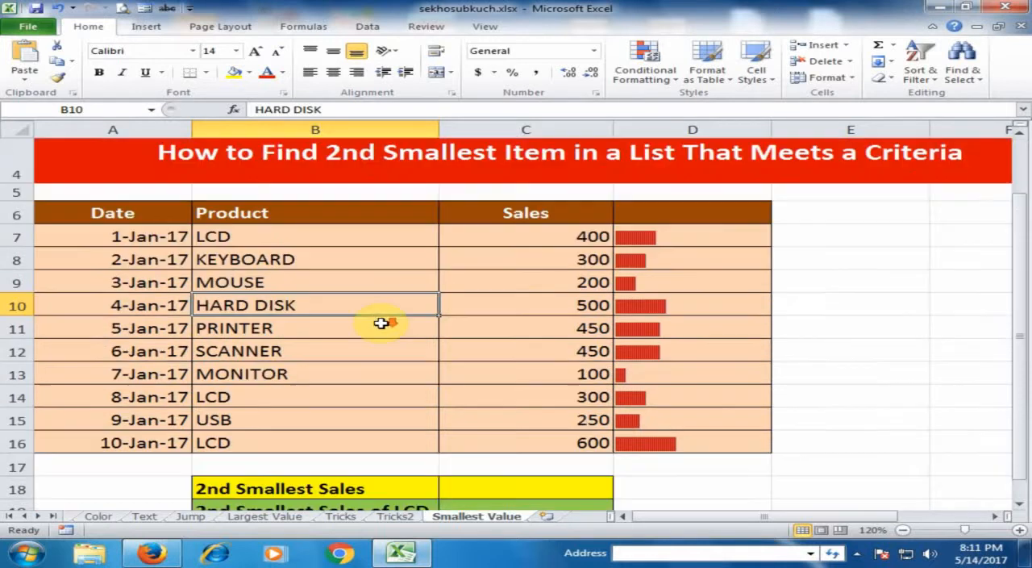
scroll(381, 322, up, 1)
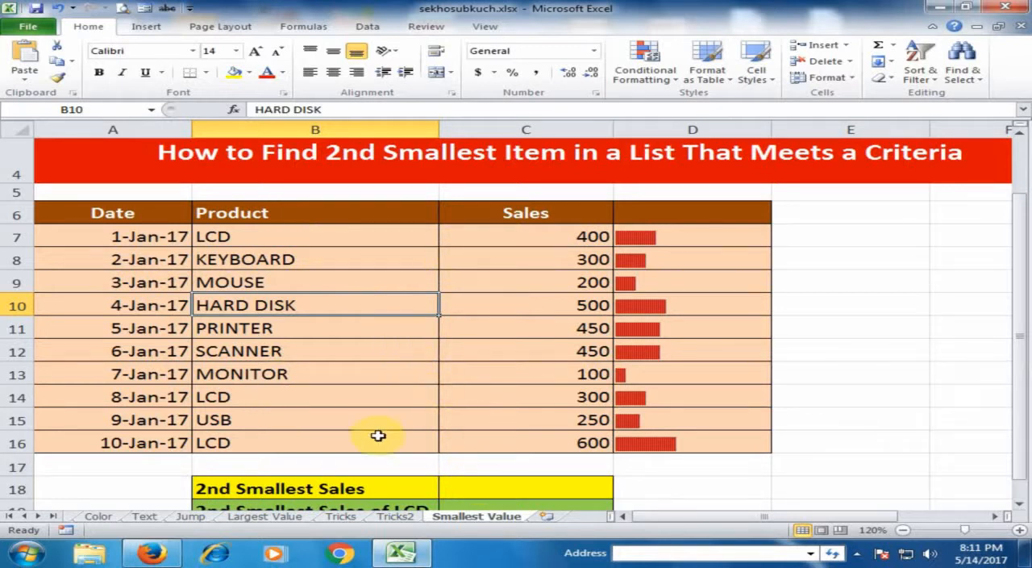
click(490, 487)
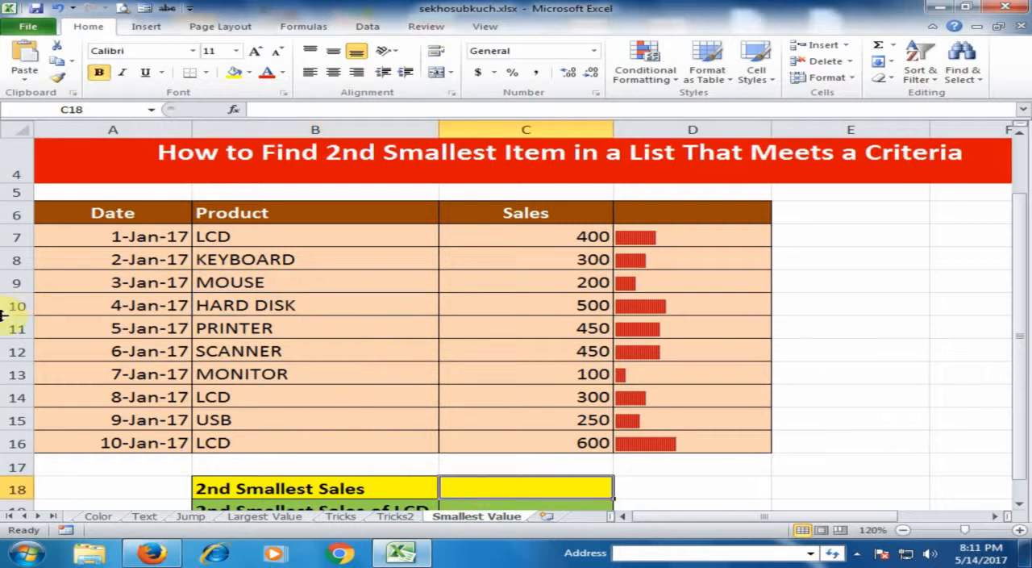
text(=)
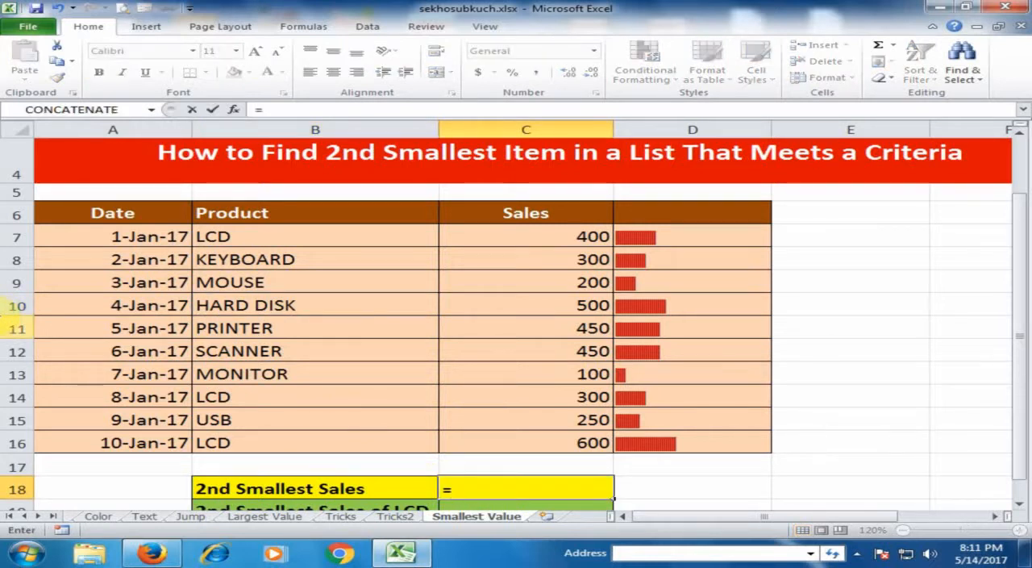
text(s,)
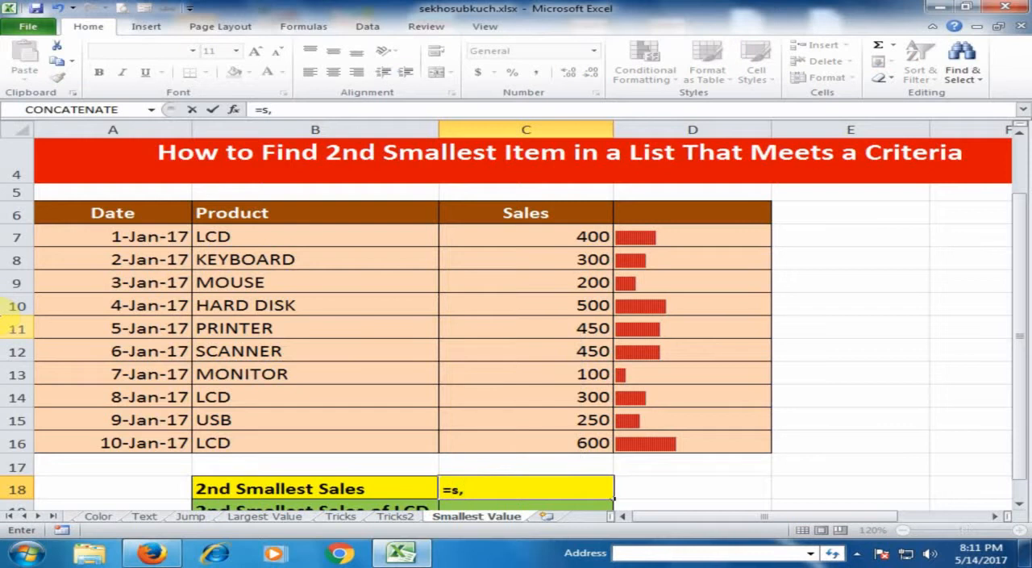
key(BackSpace)
text(mall)
key(Tab)
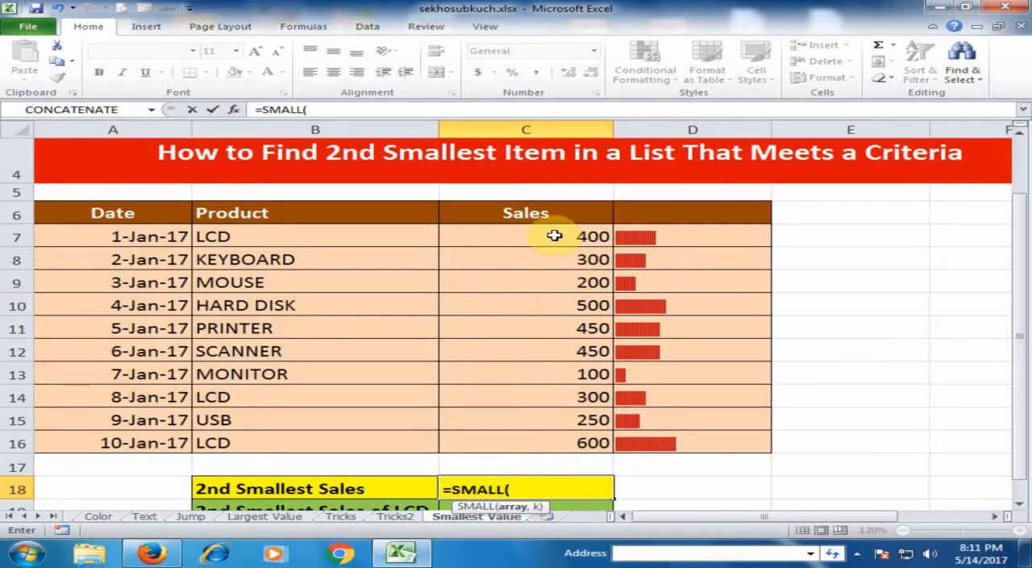
drag(553, 234, 560, 439)
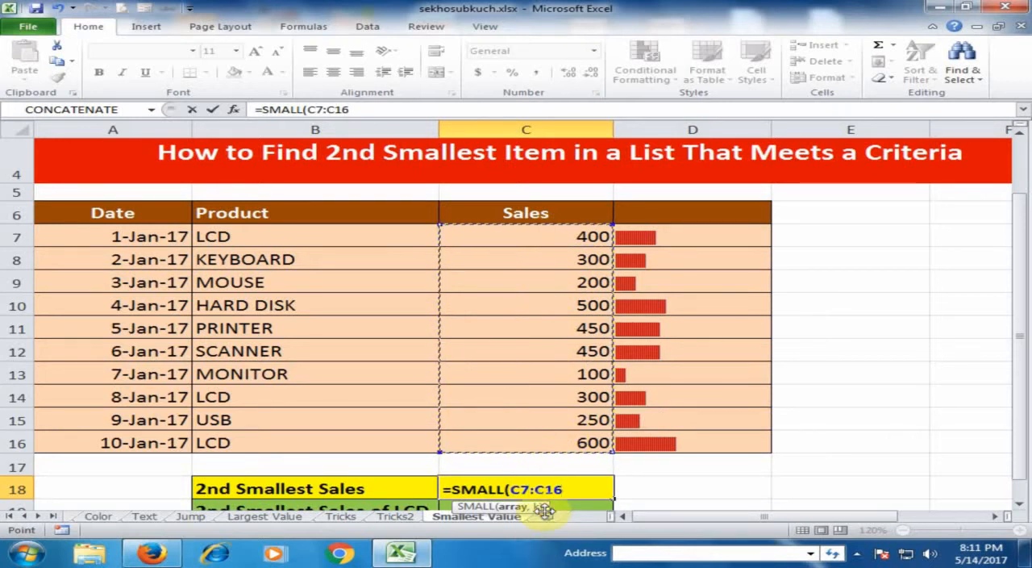
text(,)
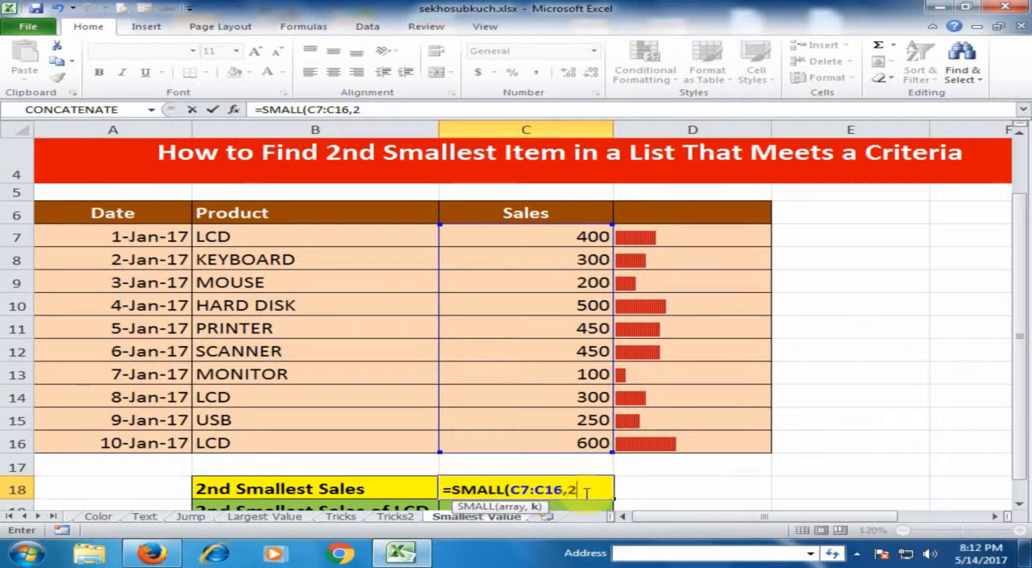
text(2))
key(Return)
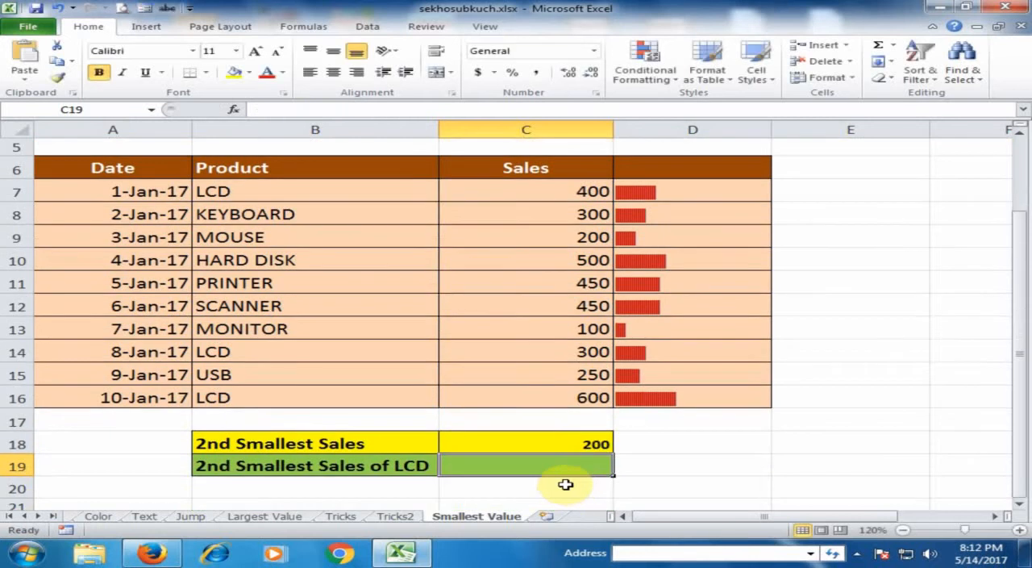
Step: Compare the result in C18 with the MONITOR sales in C13 and the MOUSE entry in row 9
click(565, 443)
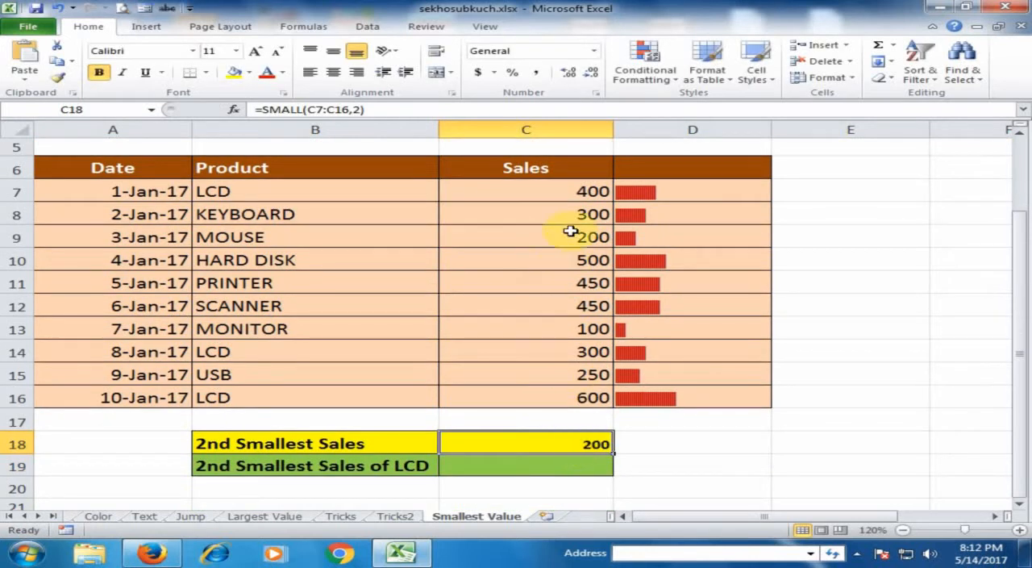
click(570, 331)
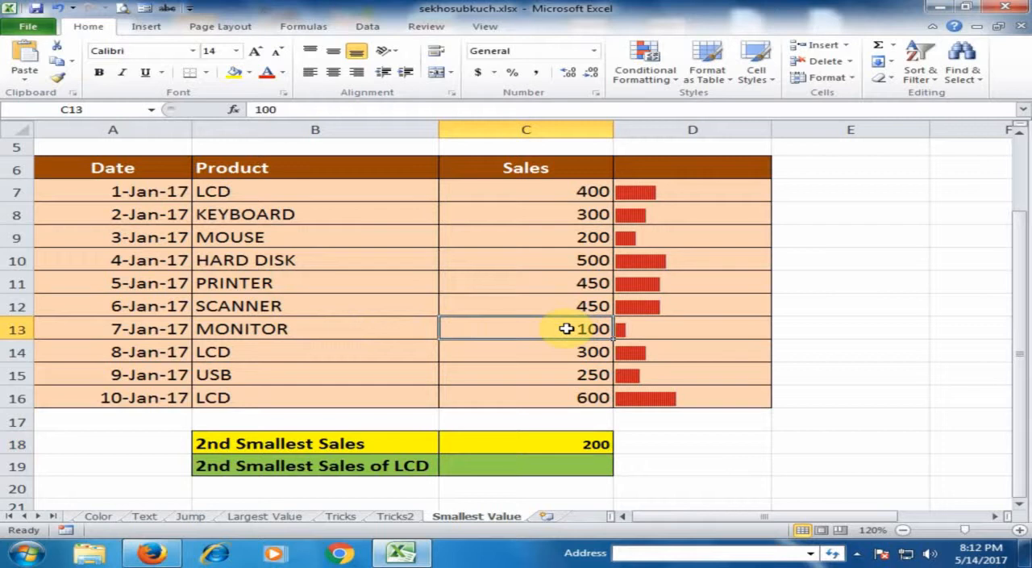
click(579, 237)
click(343, 237)
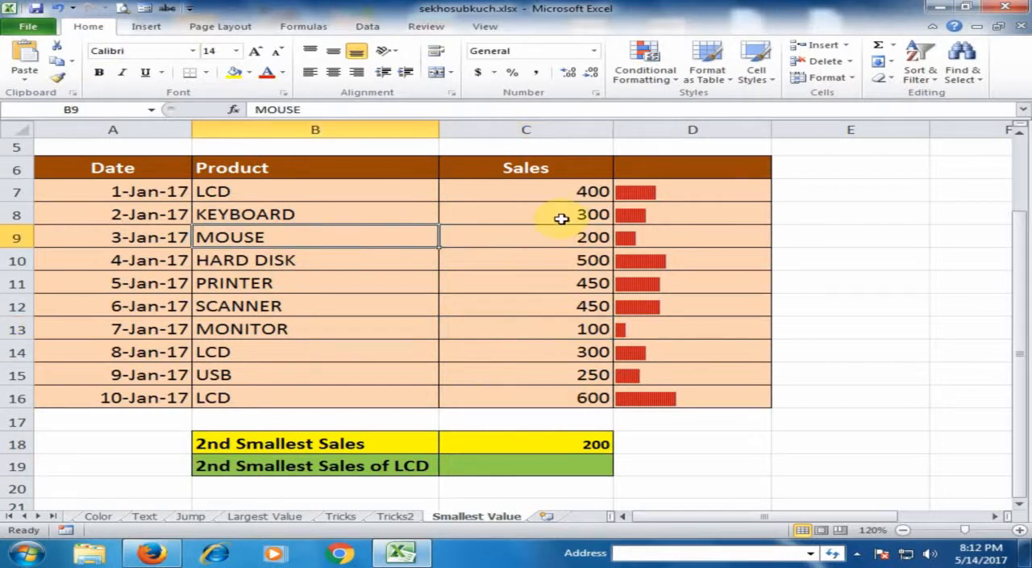
Step: Change k to 1 in the SMALL formula in C18 and check its result
click(562, 445)
double_click(574, 445)
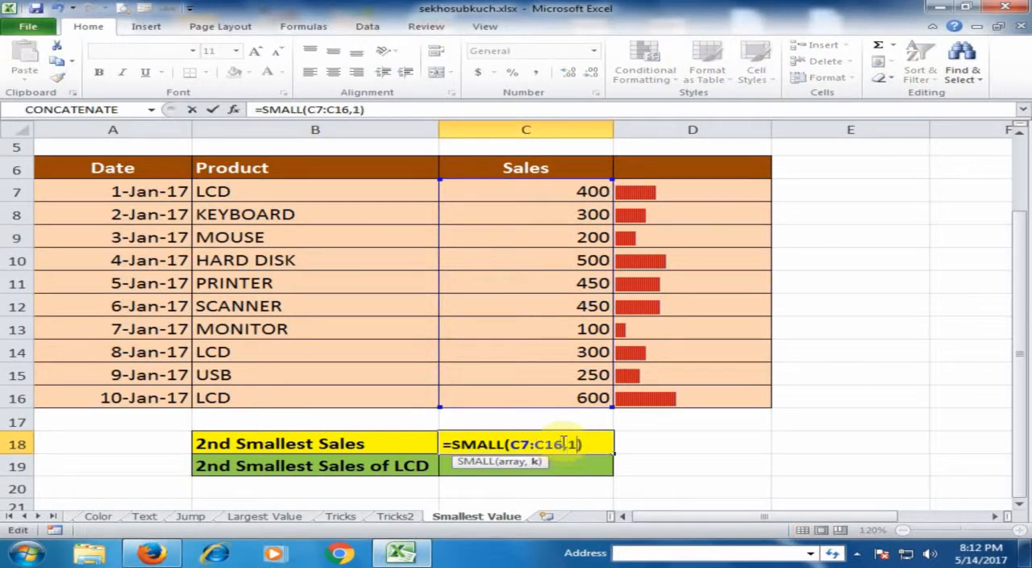
key(Return)
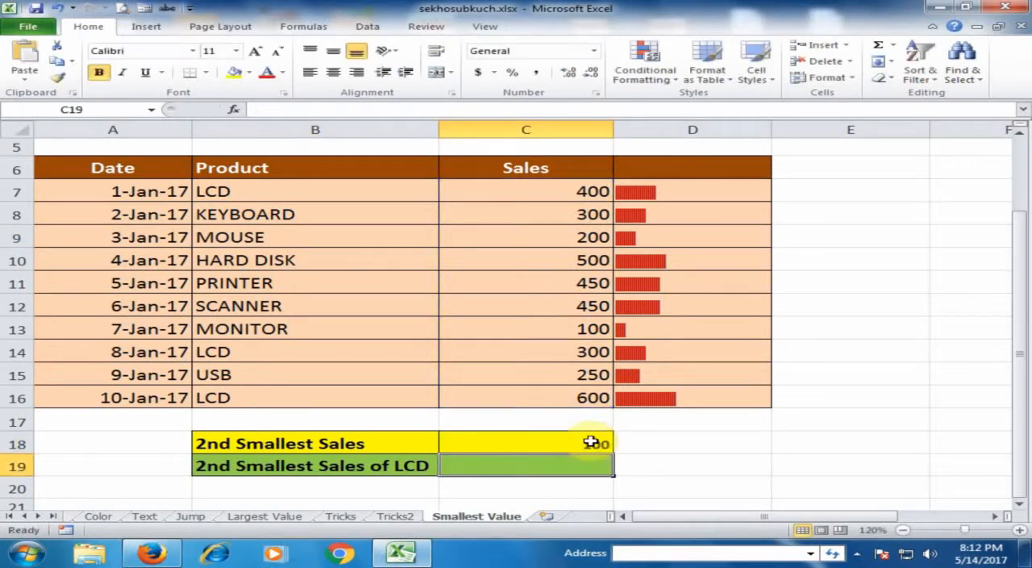
click(593, 442)
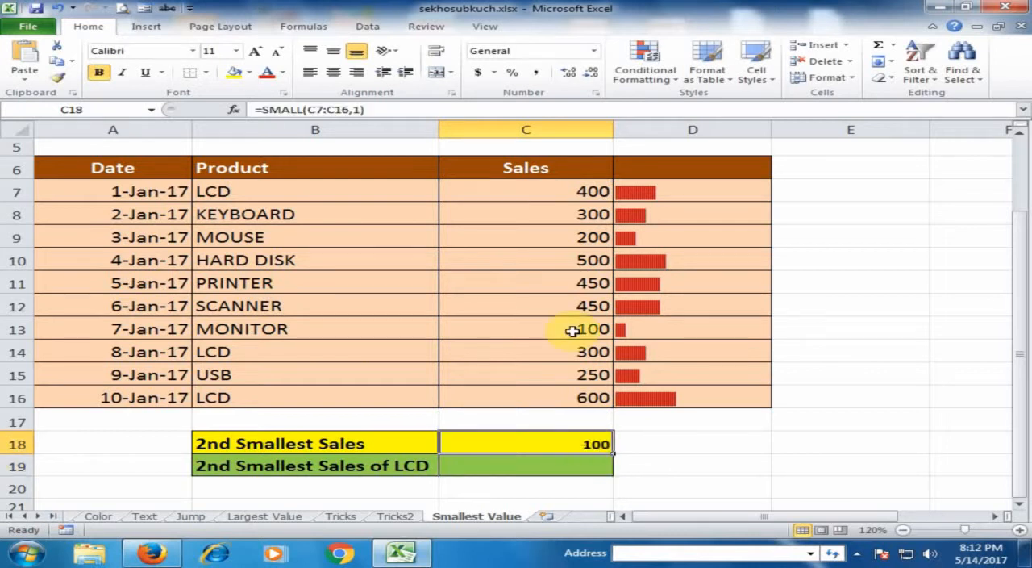
Step: Set k to 3 in C18's SMALL formula to calculate the third smallest sales value
double_click(594, 444)
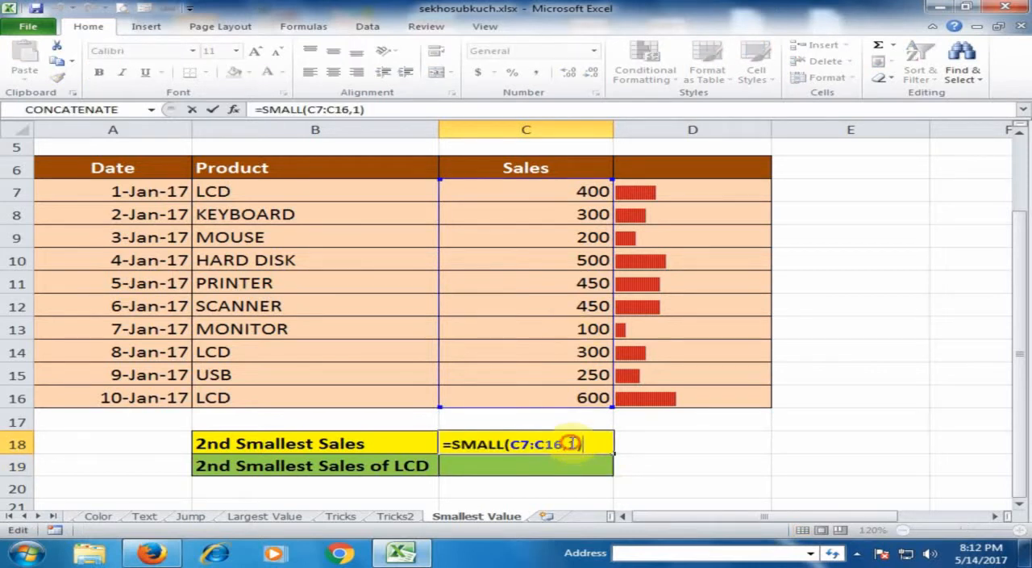
double_click(571, 444)
text(3)
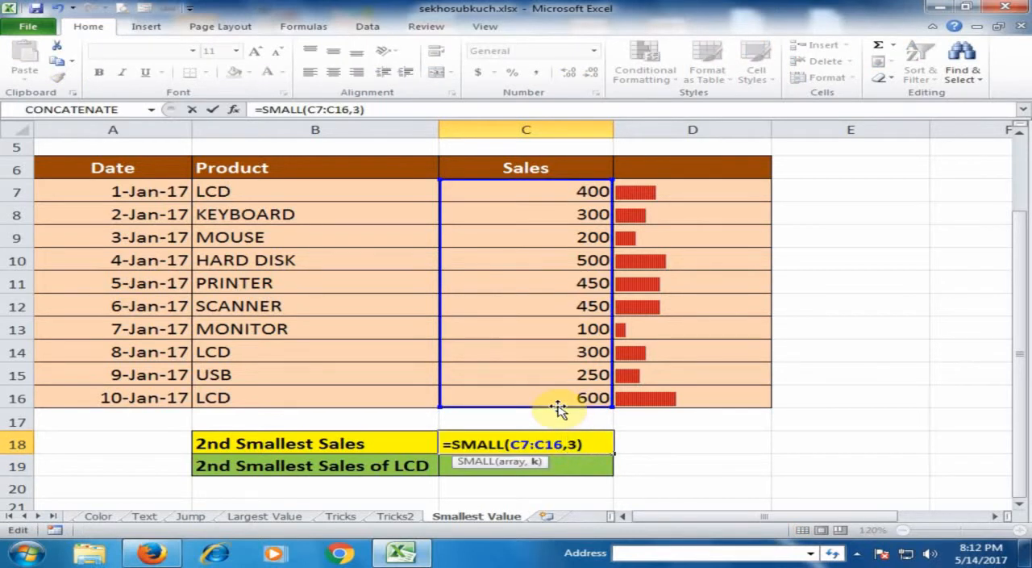
key(Return)
click(595, 443)
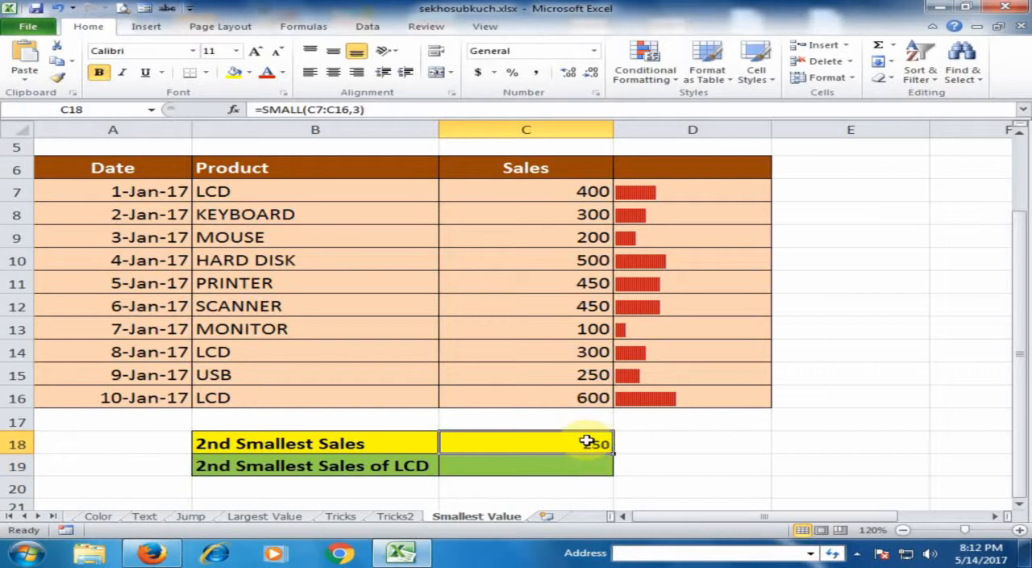
Step: Set k back to 2 in C18 so the formula reads =SMALL(C7:C16,2)
double_click(587, 443)
double_click(571, 443)
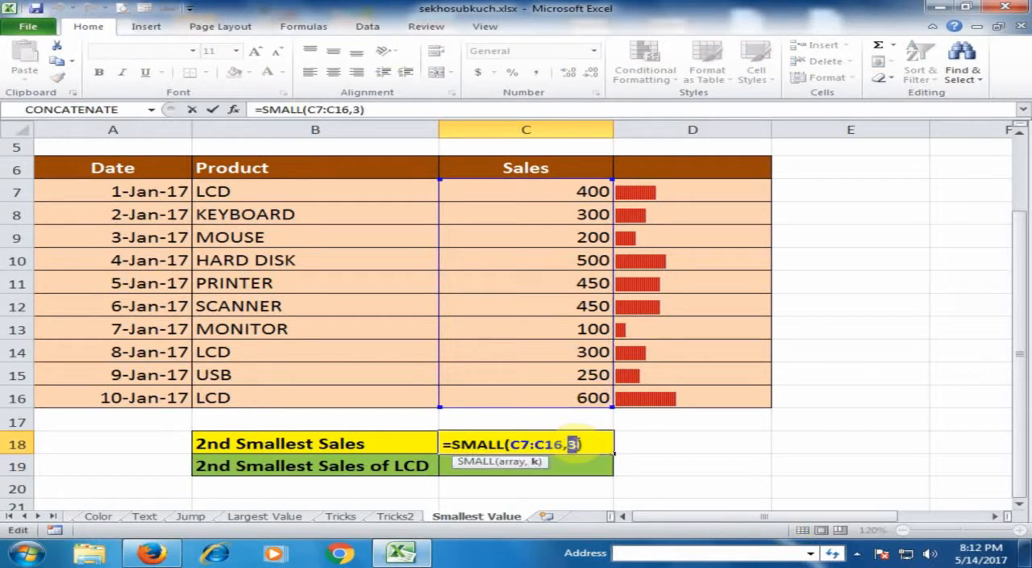
key(Return)
click(569, 445)
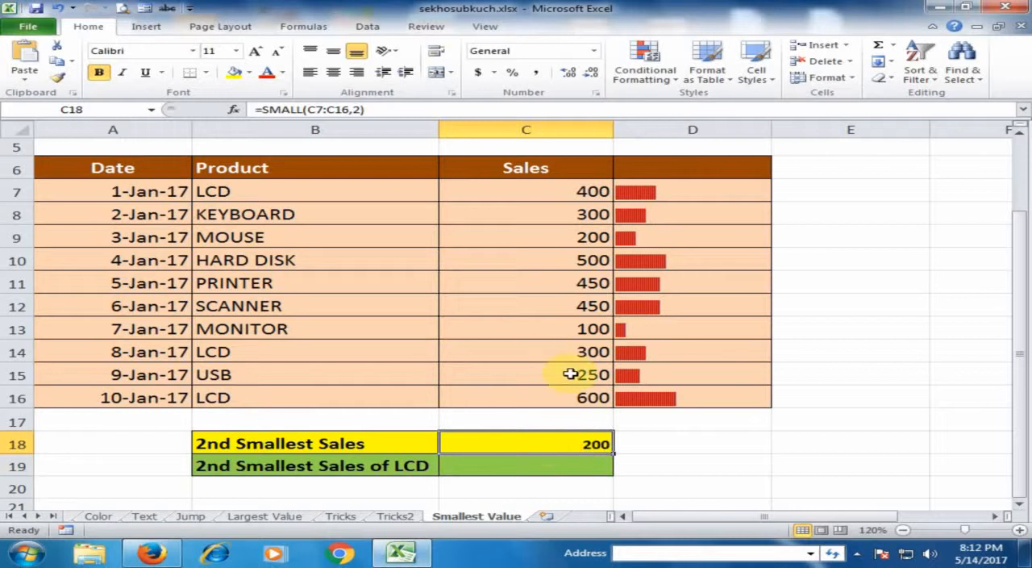
Step: Review the sales in C13 and C9 and the LCD entries in B7, B14 and B16
click(575, 329)
click(567, 238)
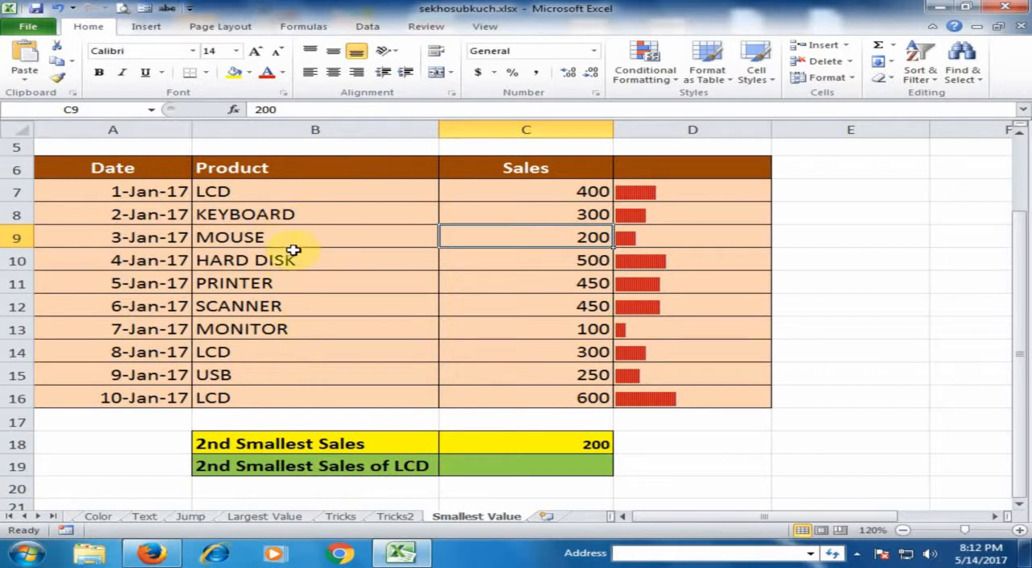
click(238, 194)
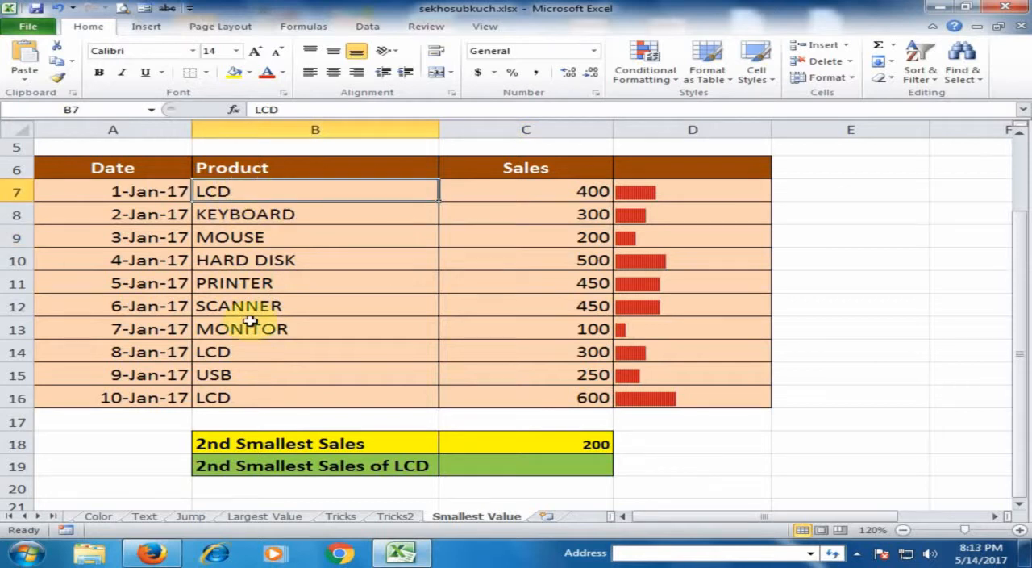
click(256, 357)
click(261, 397)
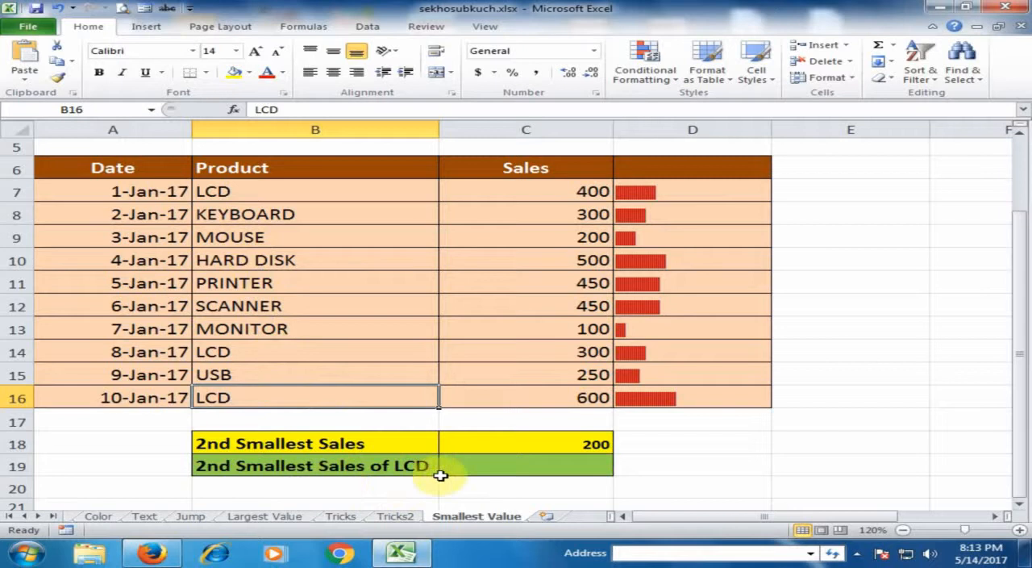
Step: Begin a SMALL formula in C19 with a nested IF testing whether the products in B7:B16 equal "LCD"
click(505, 470)
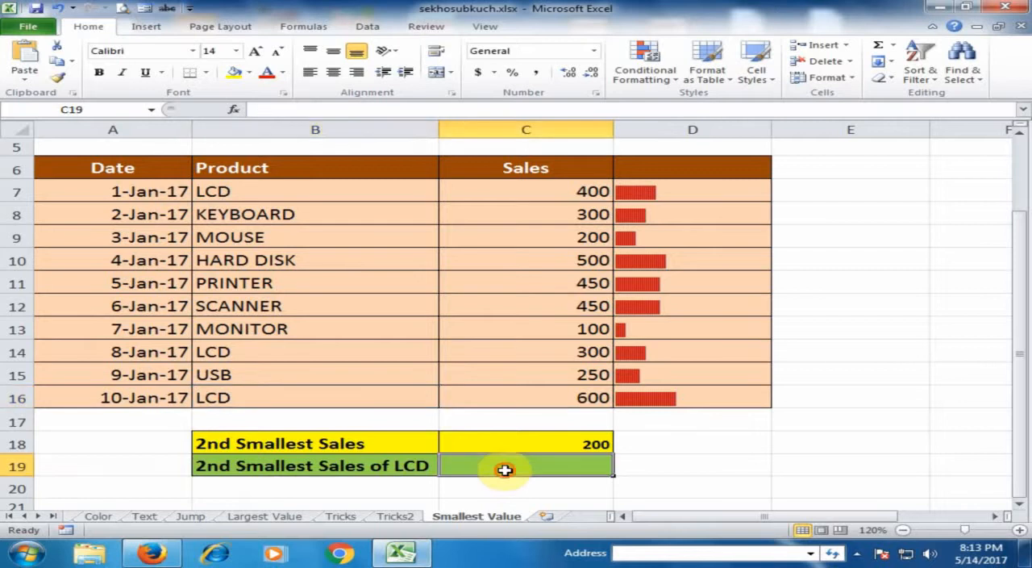
text(=)
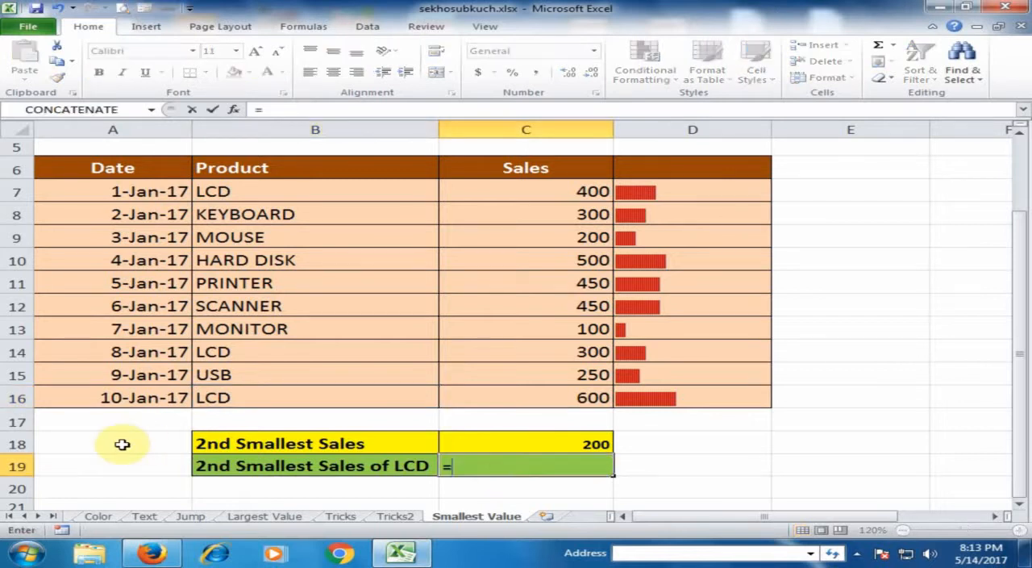
text(sma)
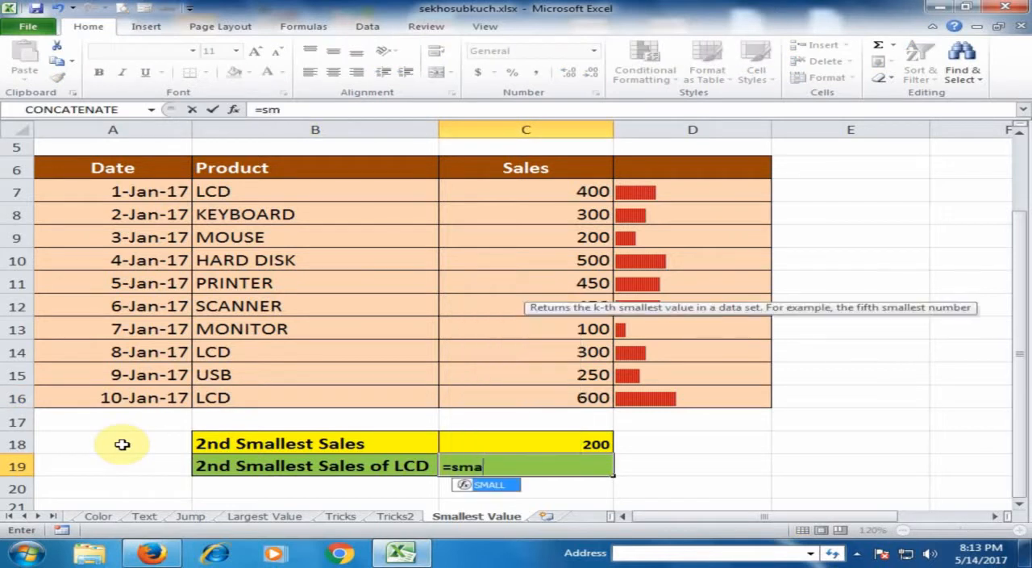
key(Tab)
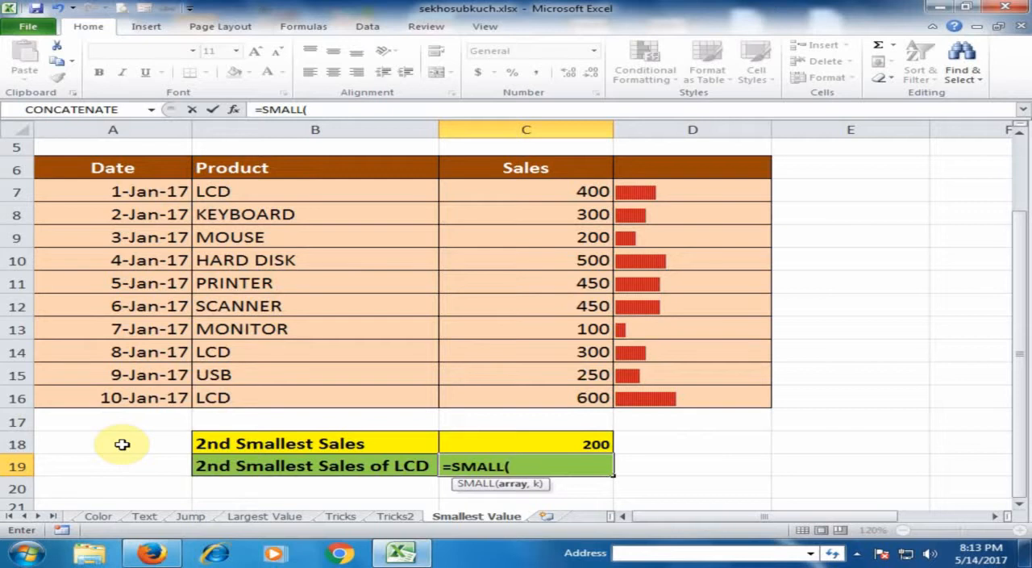
text(if)
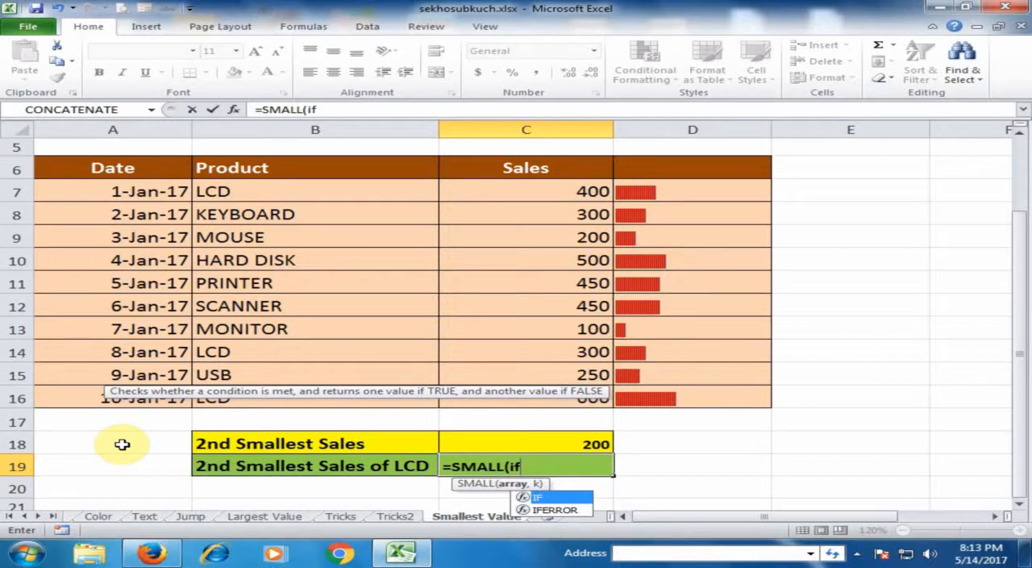
key(Tab)
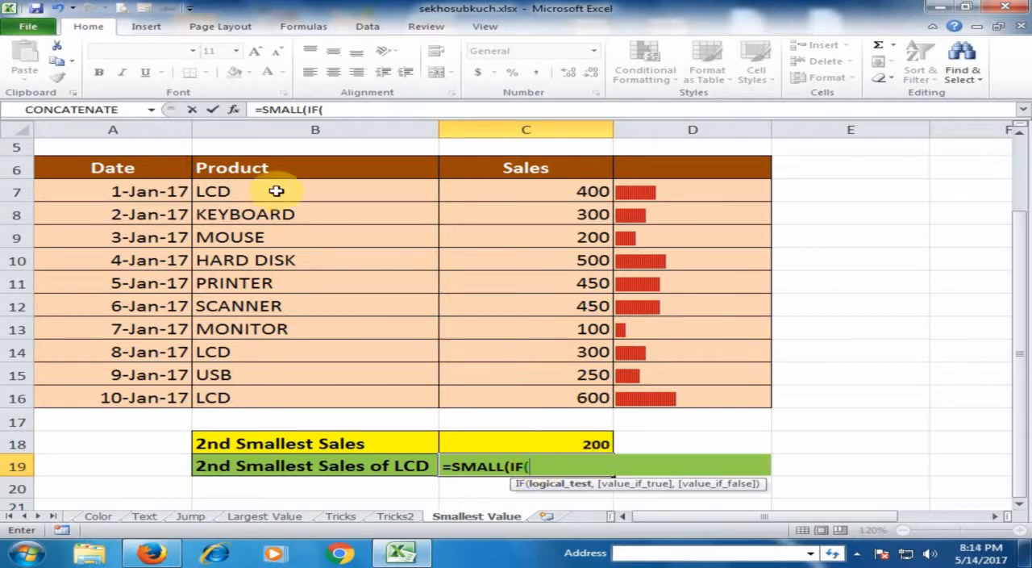
drag(277, 190, 259, 394)
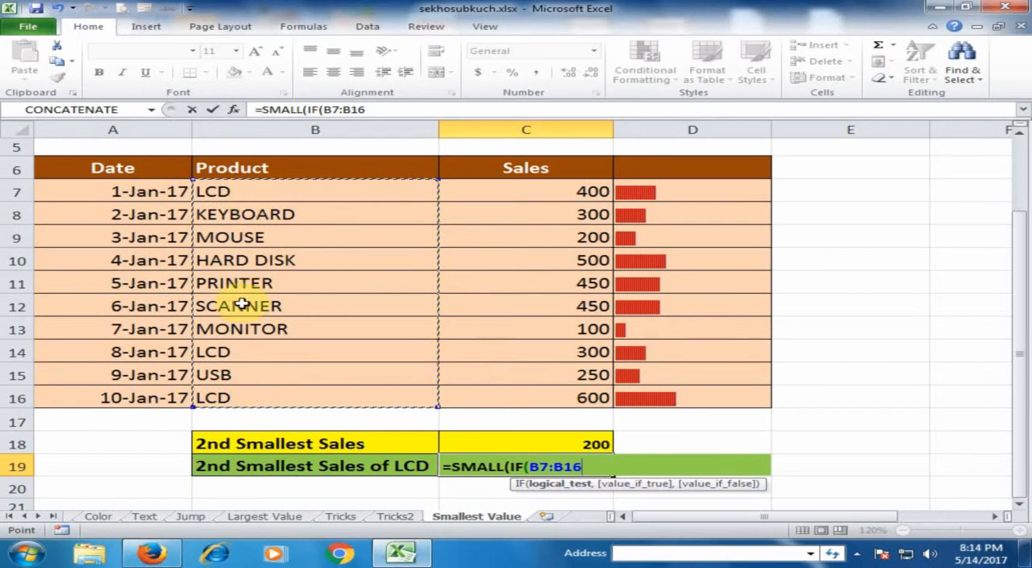
text(="LCD)
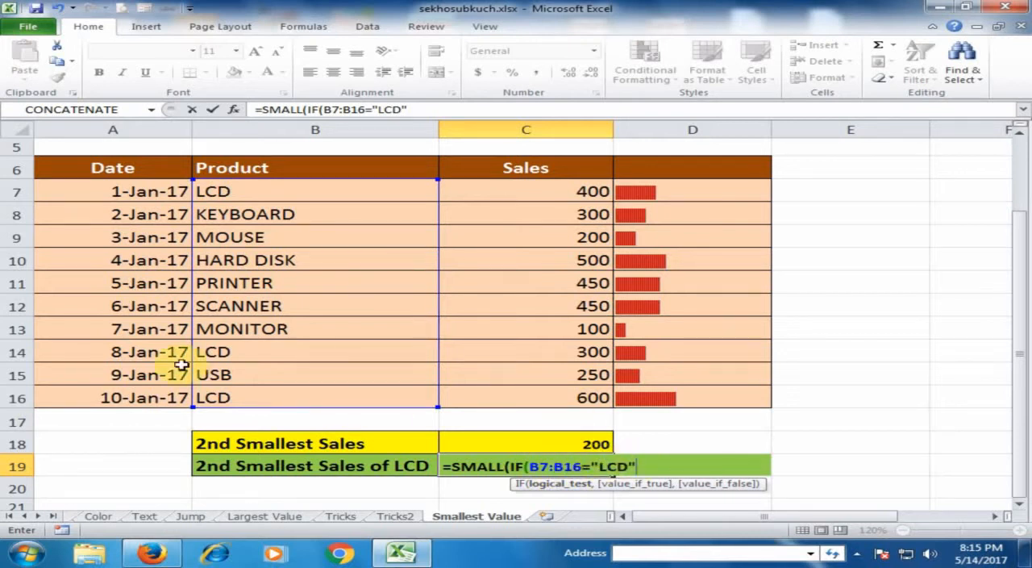
Step: Complete C19 as the array formula =SMALL(IF(B7:B16="LCD",C7:C16," "),2) to find the second smallest LCD sales
text(,)
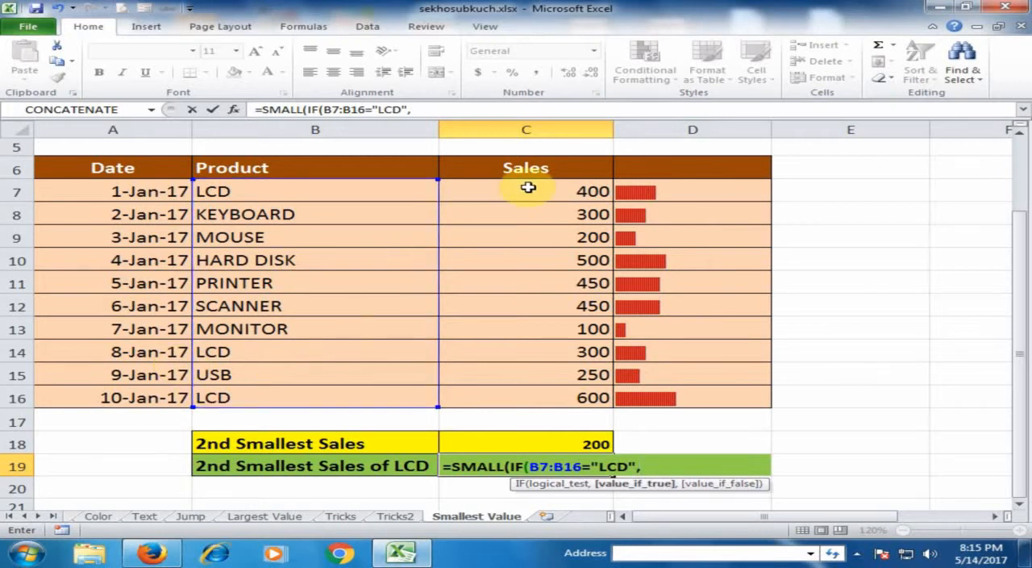
drag(528, 187, 544, 397)
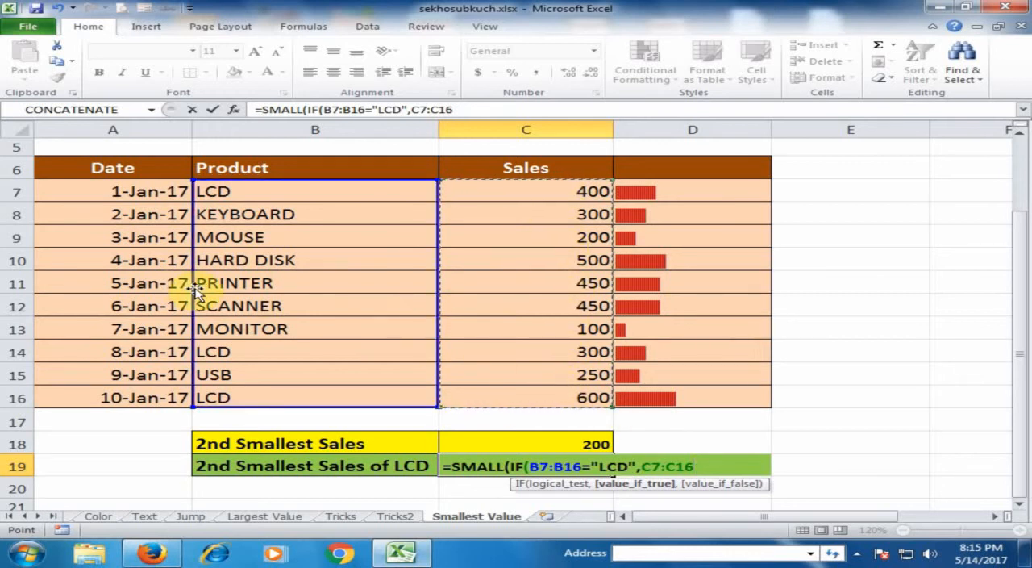
text(,)
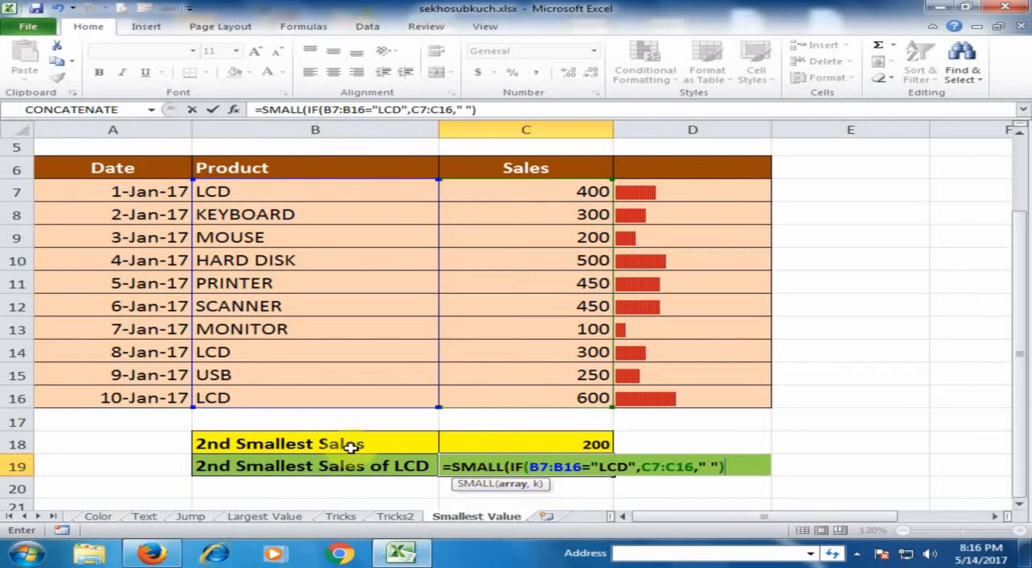
text(,2)
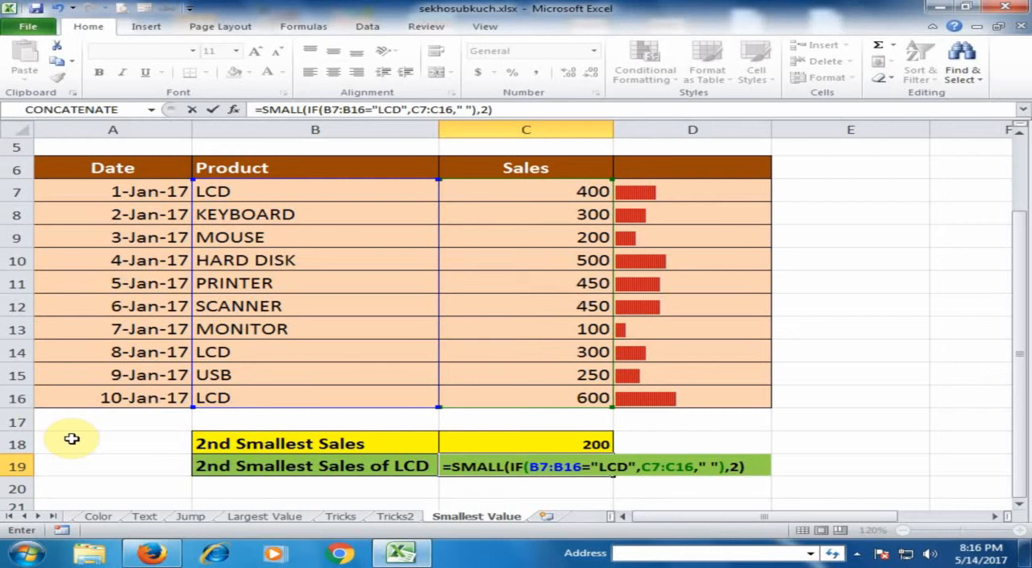
key(ctrl+shift+Return)
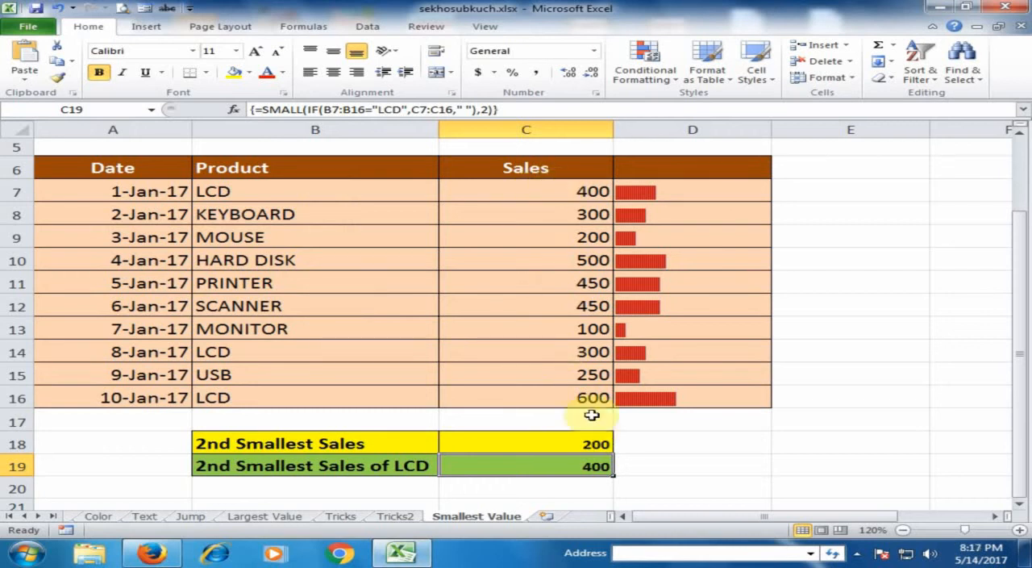
Step: Set k to 3 in C19's array formula to calculate the third smallest LCD sales value
double_click(594, 466)
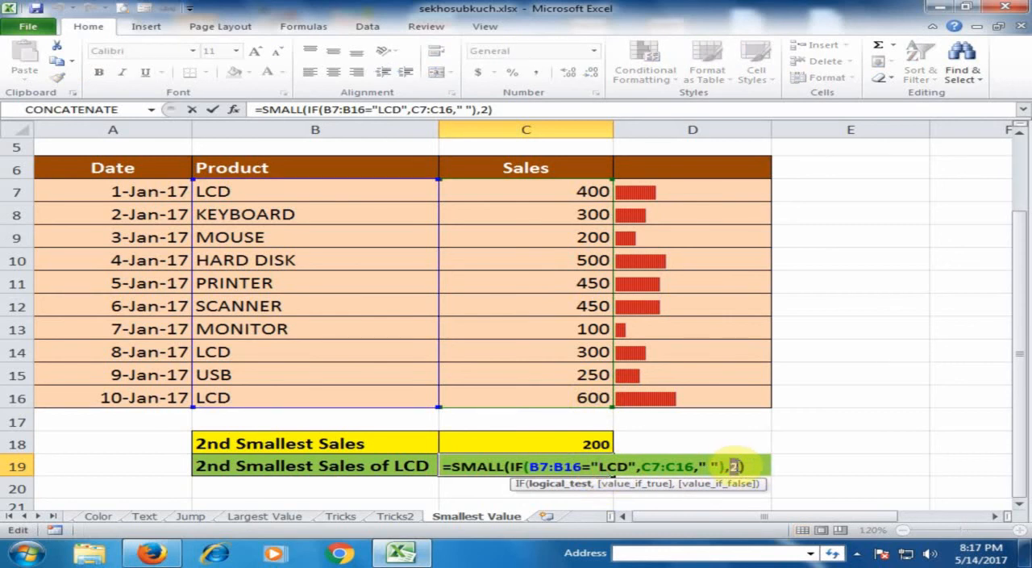
double_click(734, 466)
text(3)
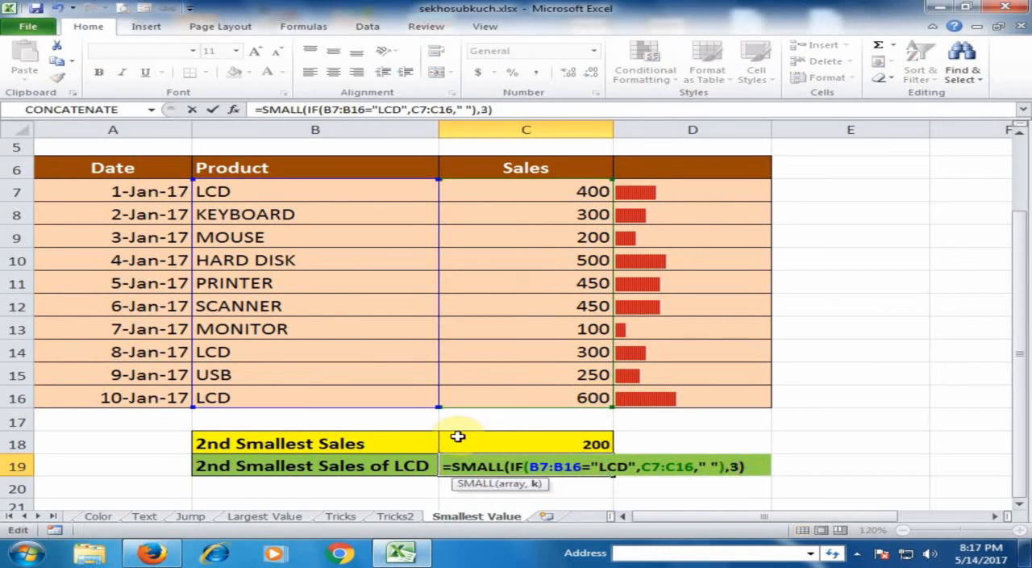
key(ctrl+shift+Return)
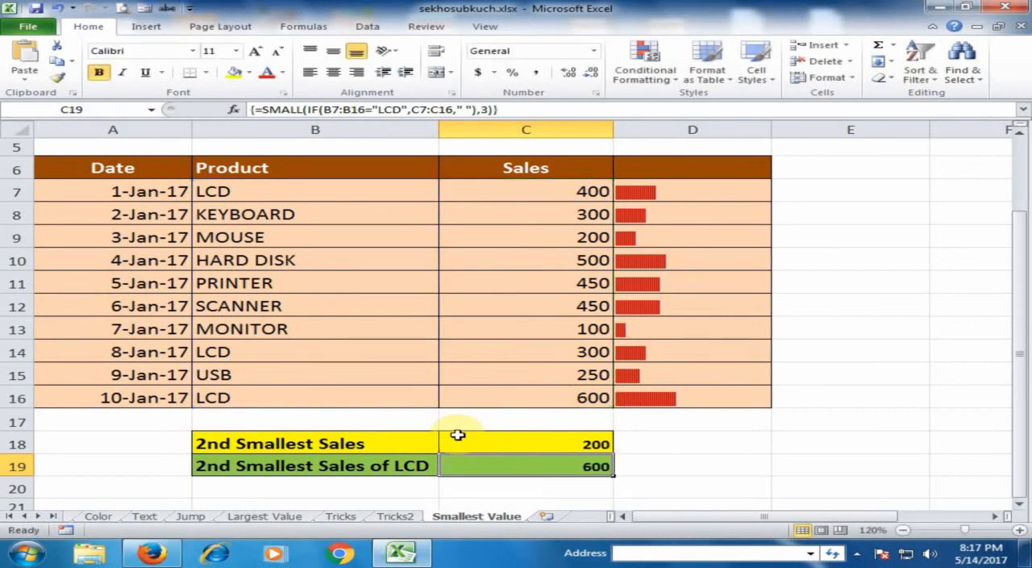
Step: Set k to 1 in C19's array formula to calculate the smallest LCD sales value
double_click(547, 466)
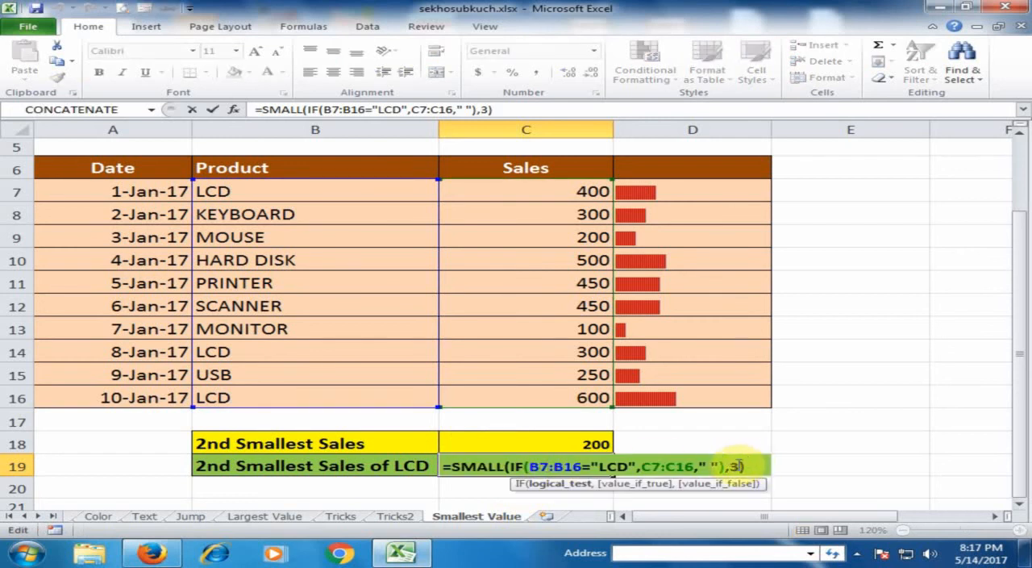
double_click(736, 467)
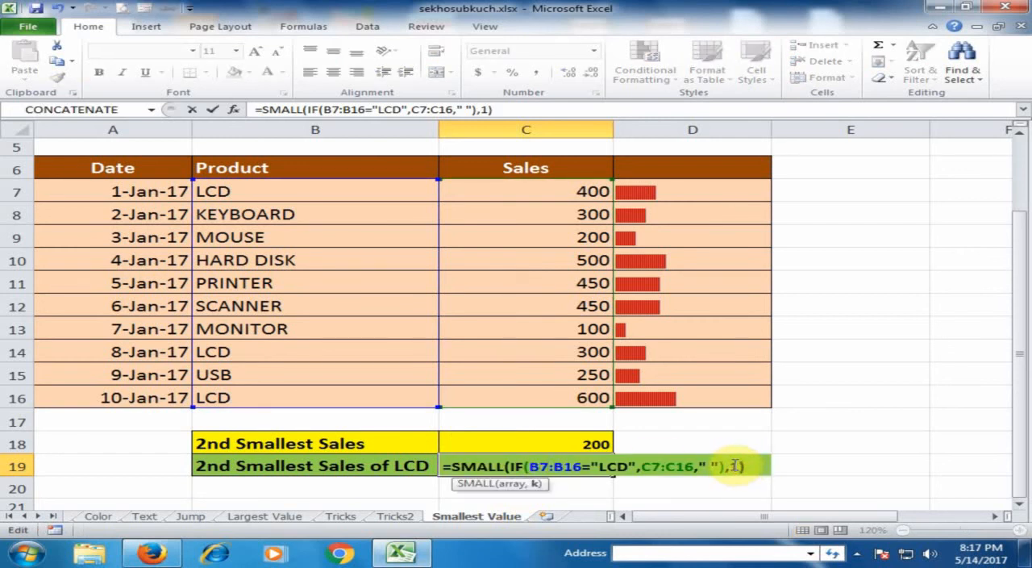
key(ctrl+shift+Return)
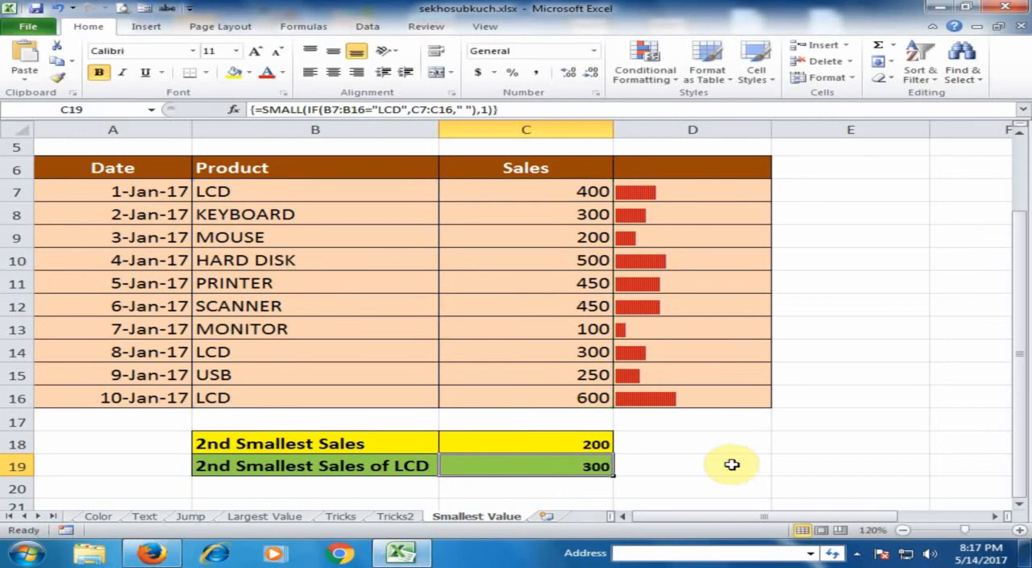
Step: Set k back to 2 in C19 and re-enter it as an array formula for the second smallest LCD sales
double_click(597, 466)
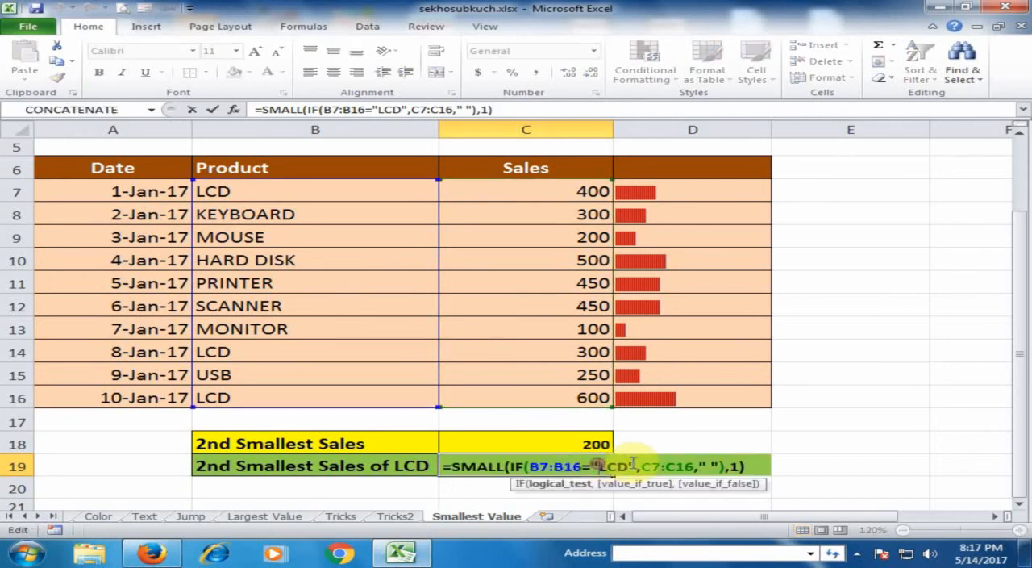
double_click(737, 466)
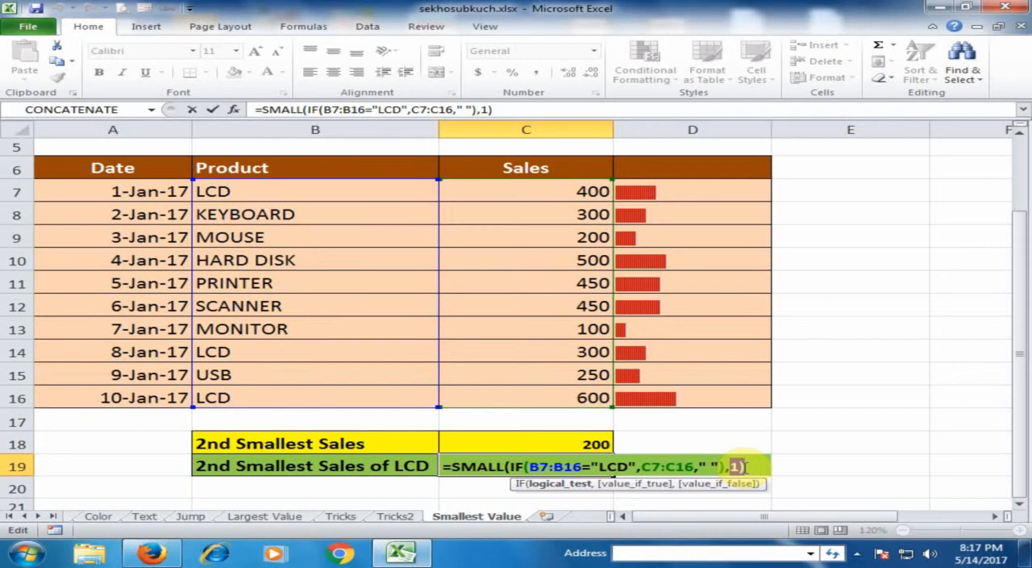
double_click(734, 466)
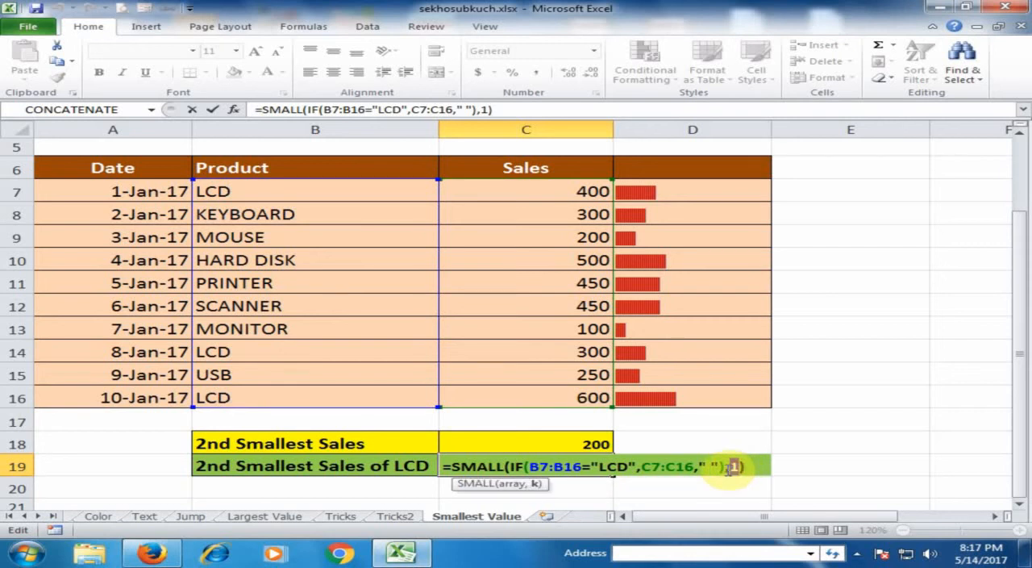
text(2)
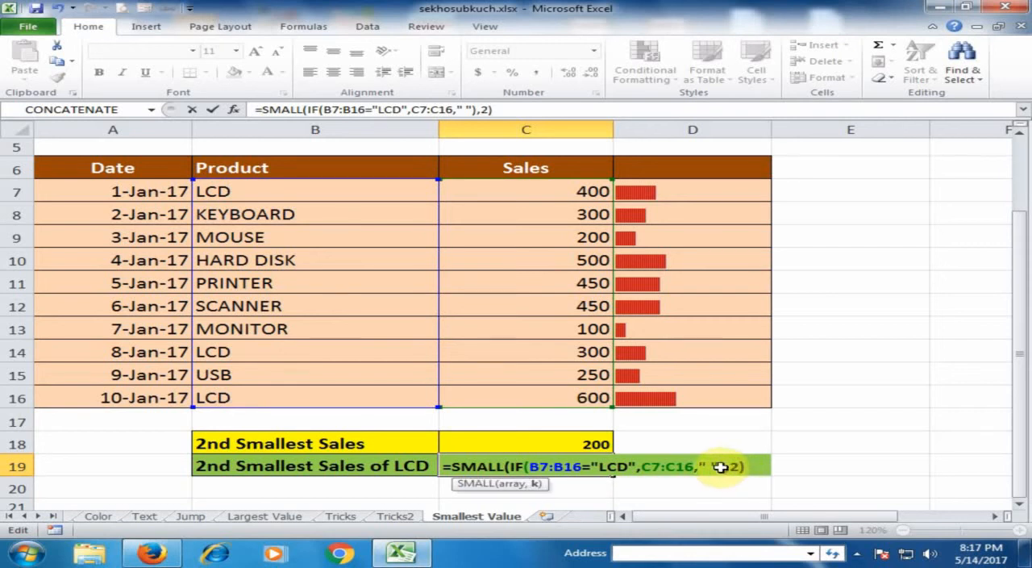
key(ctrl+shift+Return)
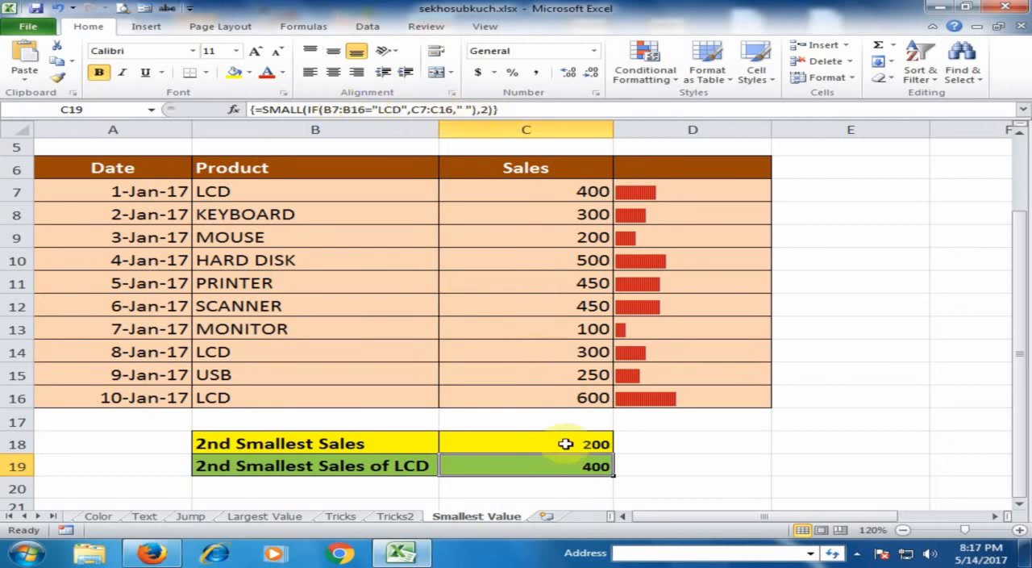
click(654, 463)
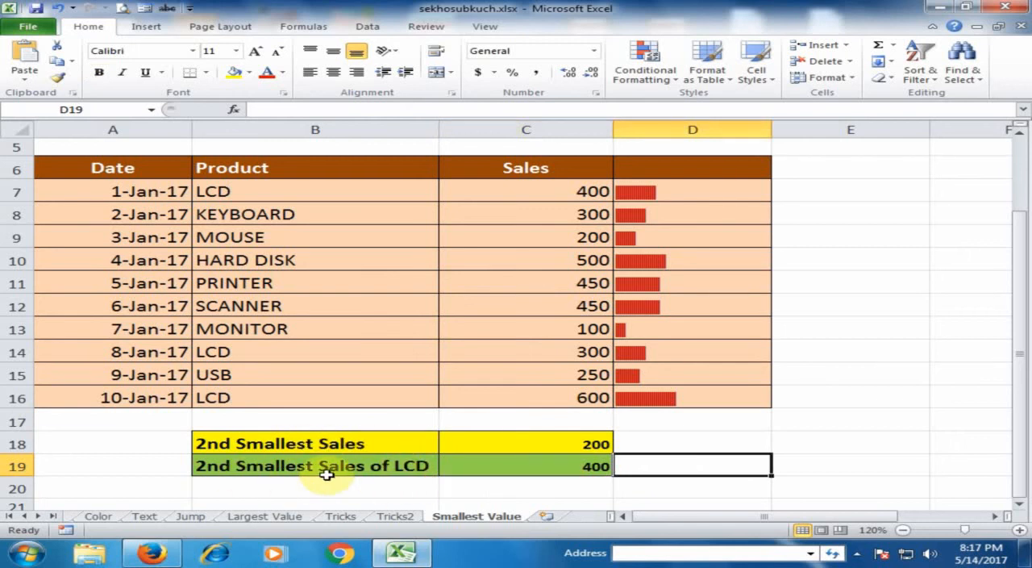
click(393, 489)
scroll(393, 489, up, 2)
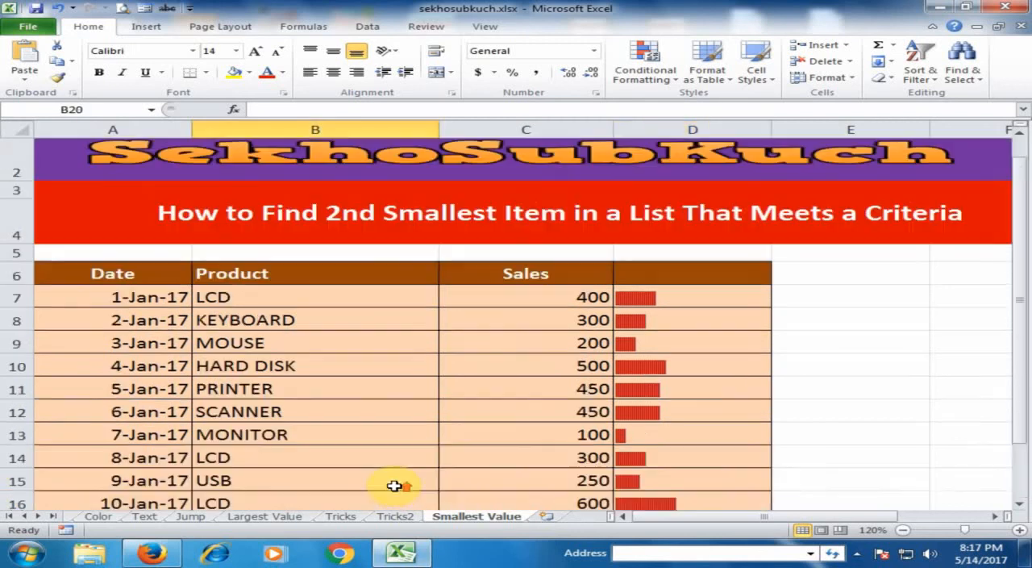
scroll(428, 363, down, 2)
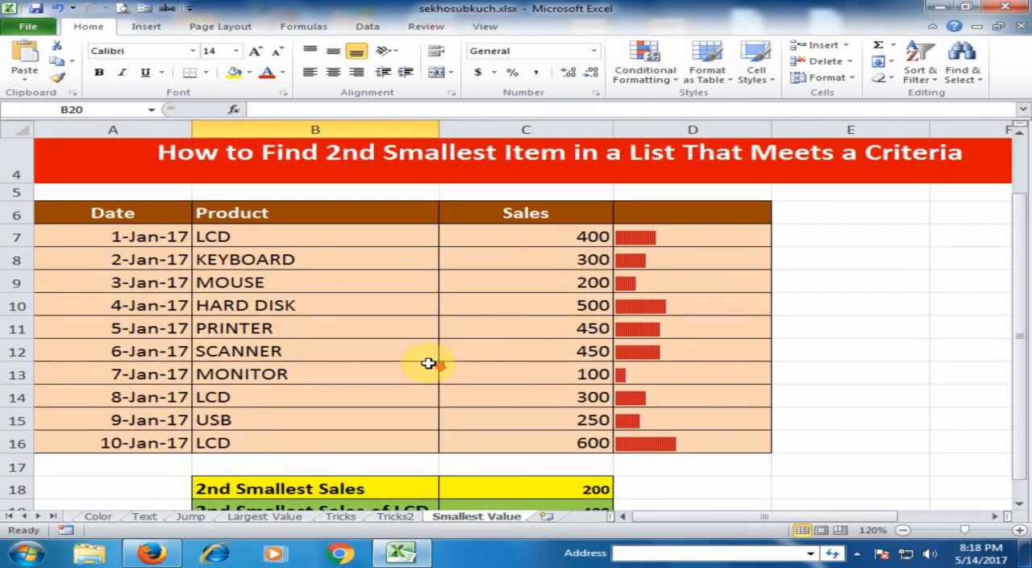